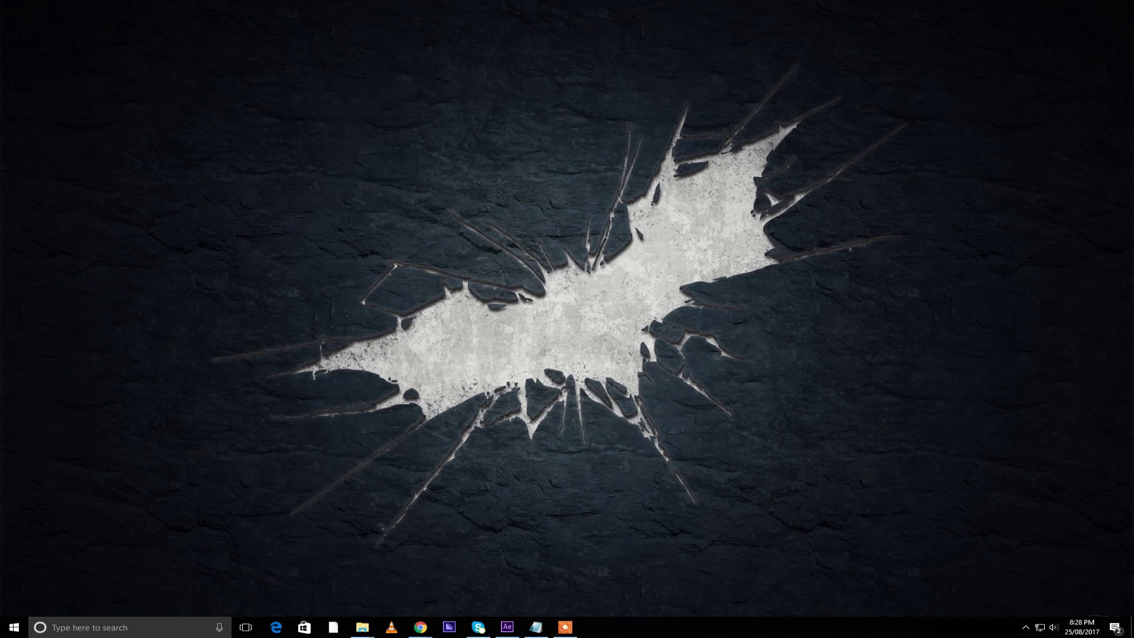
Step: Search 'adobe', view the After Effects result's options, then clear the search
click(88, 627)
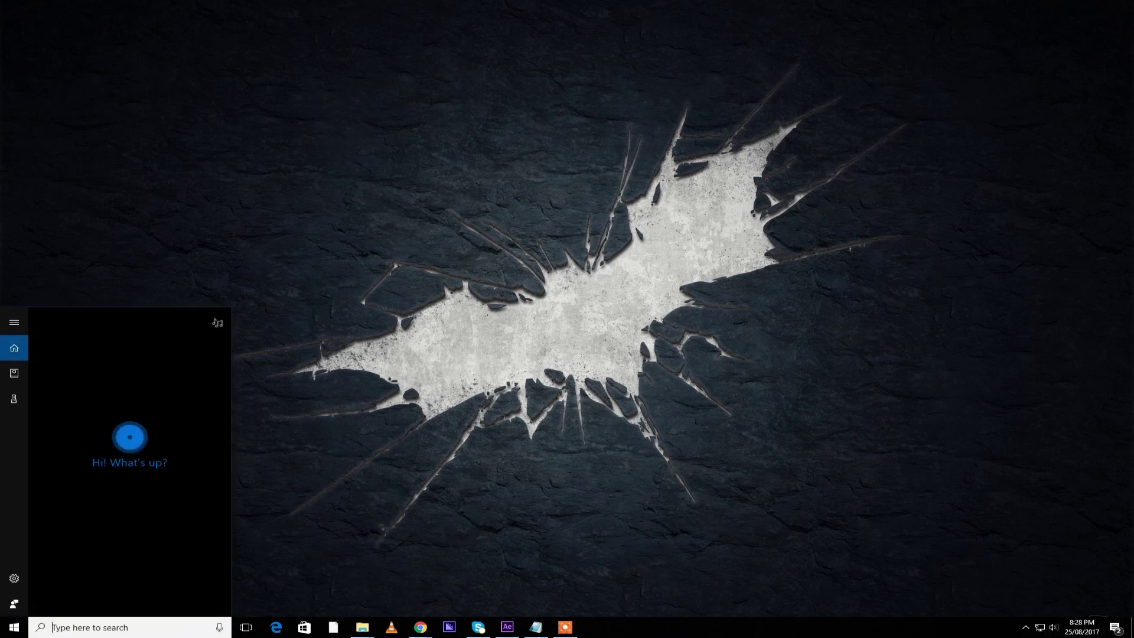
text(adobe)
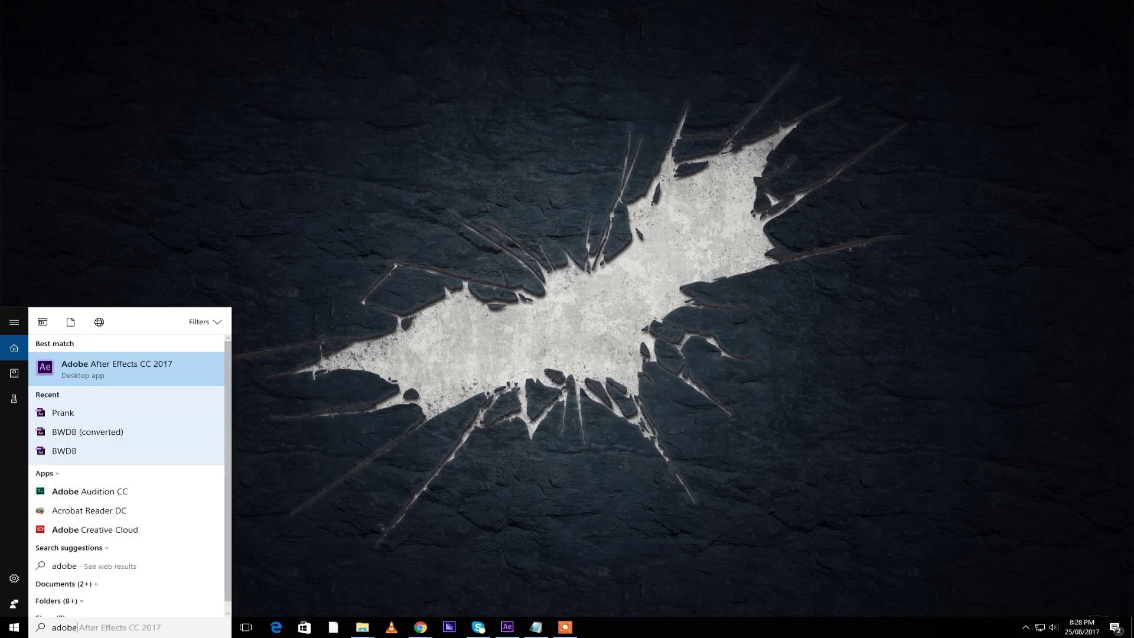
right_click(96, 368)
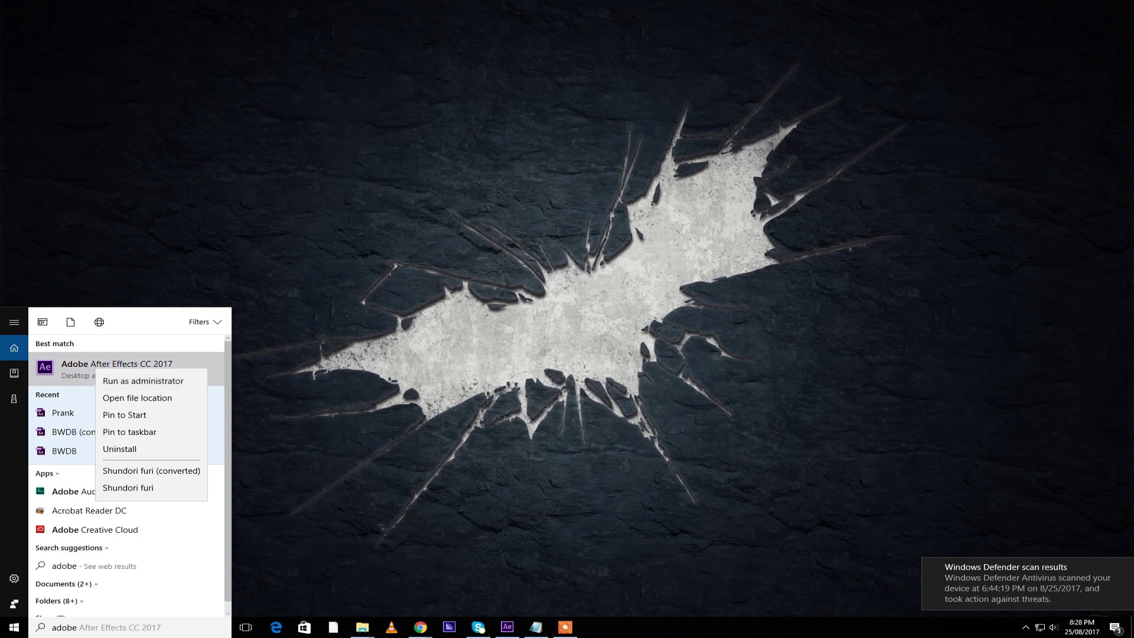
key(Escape)
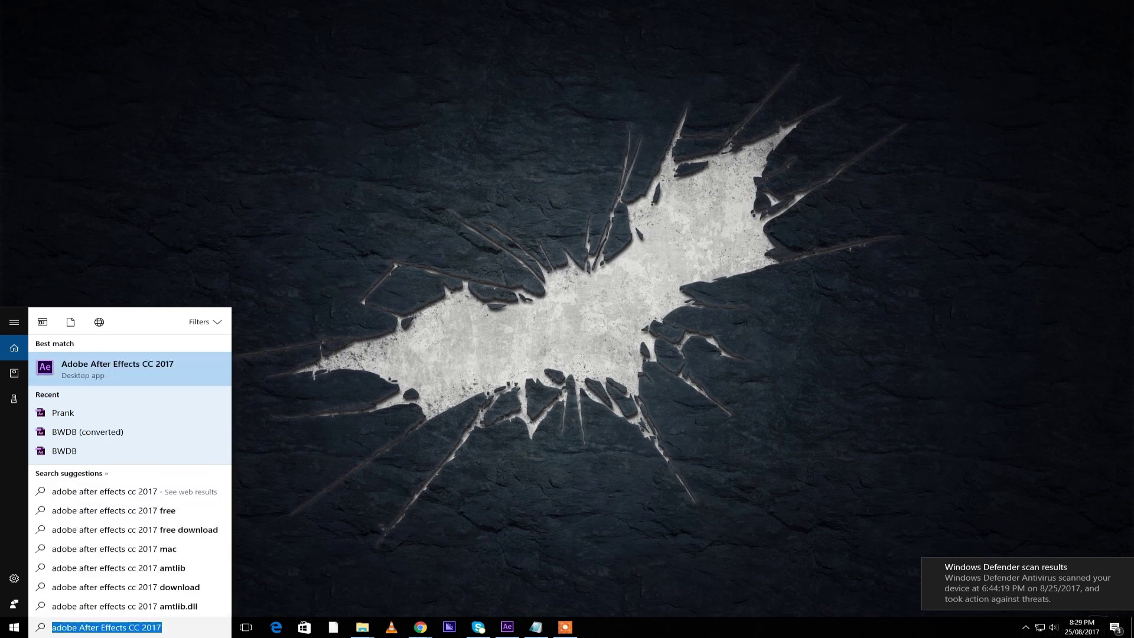
key(BackSpace)
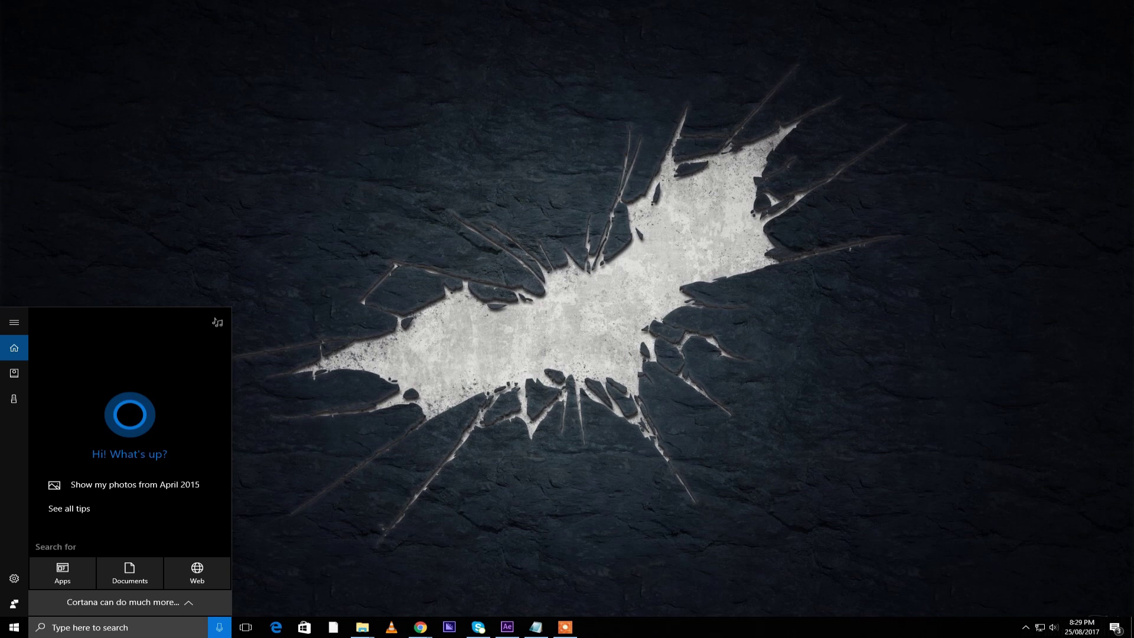
Step: Check Adobe After Effects CC 2017 is version 14.0.0 in Settings' Apps list, then close Settings
click(718, 444)
right_click(718, 444)
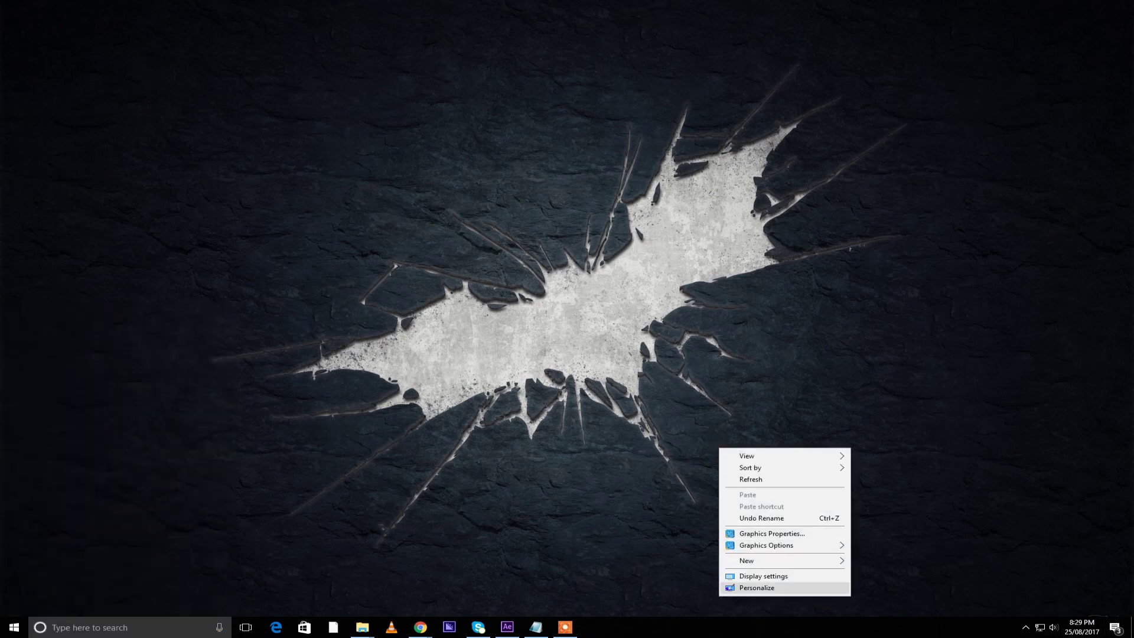
click(745, 587)
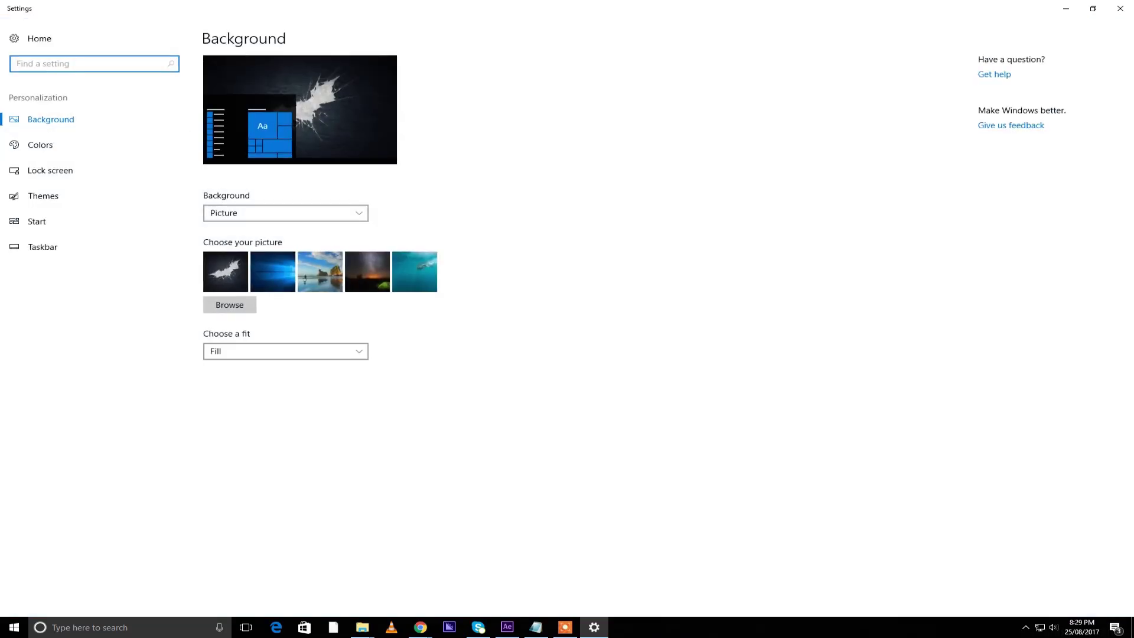
click(37, 36)
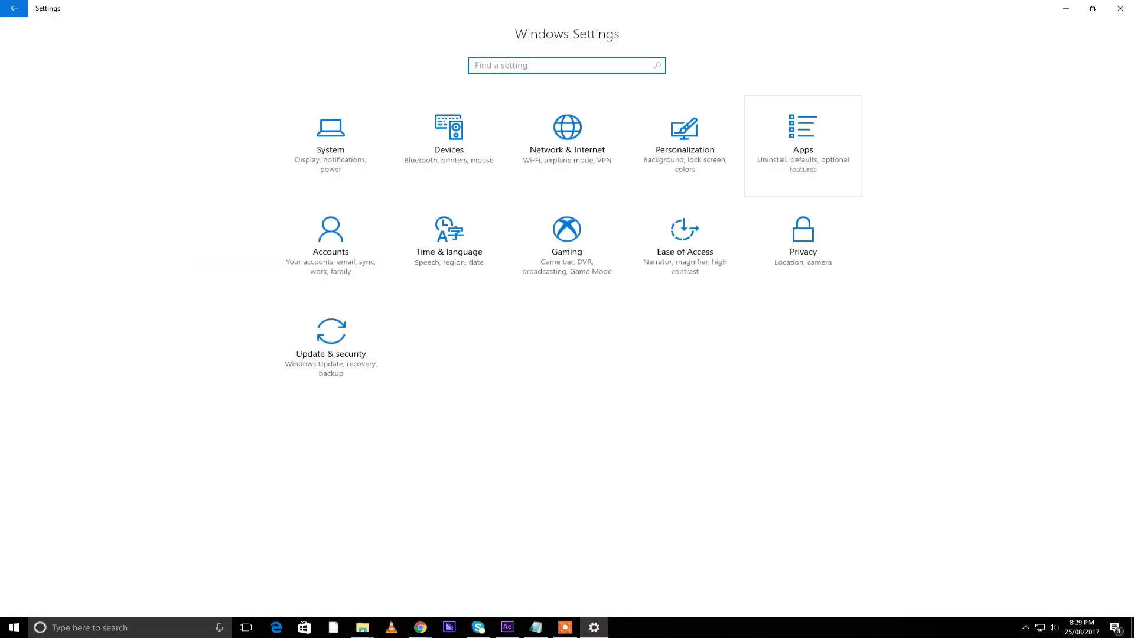
click(825, 150)
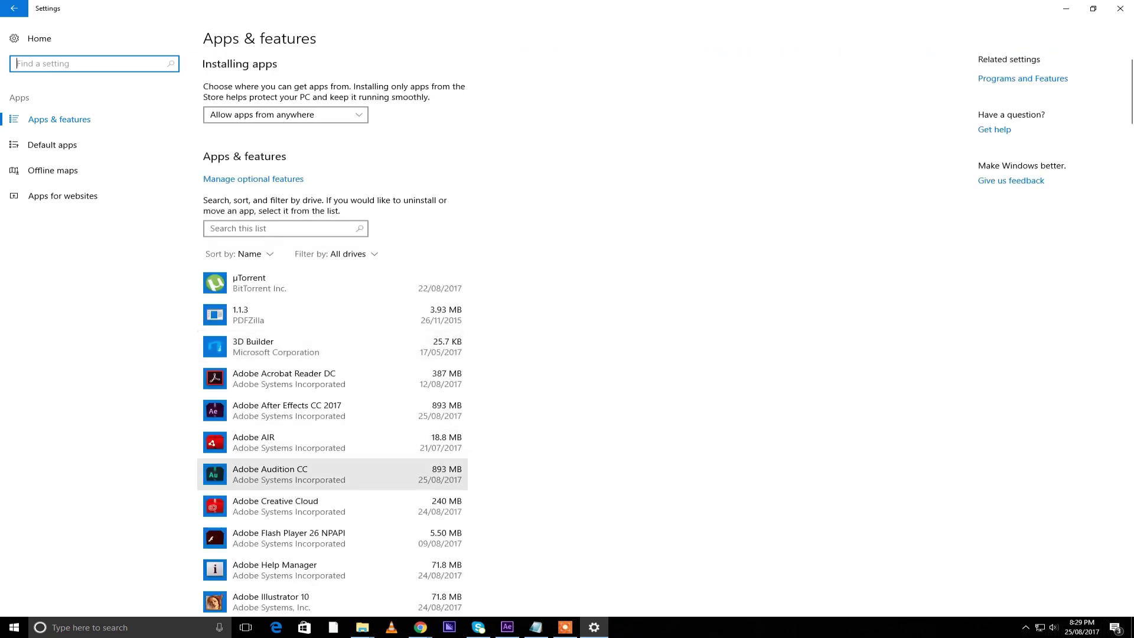
click(271, 416)
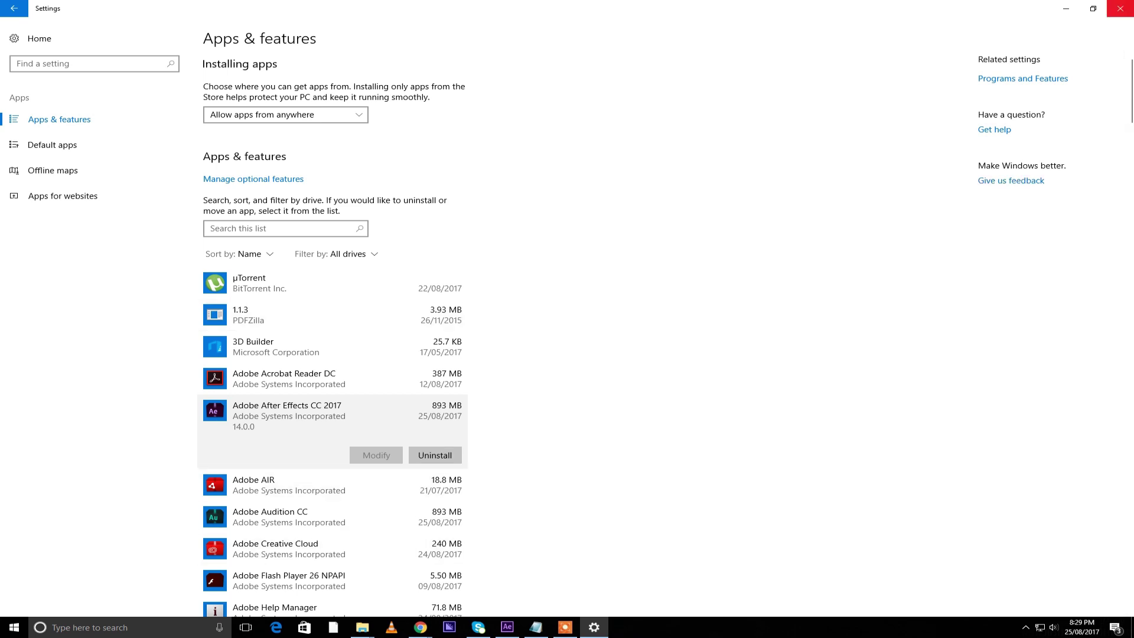
click(1120, 8)
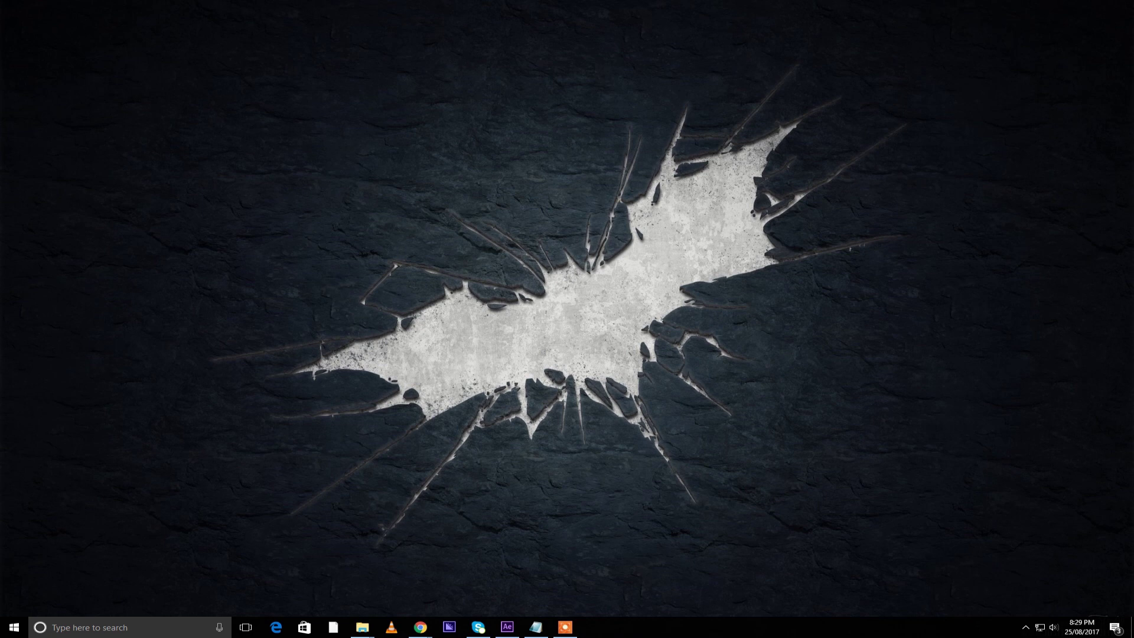
Step: Open the Tutorial notes and select the path C:\Program Files (x86)\Common Files\Adobe\caps
click(535, 626)
drag(300, 88, 69, 88)
key(ctrl+c)
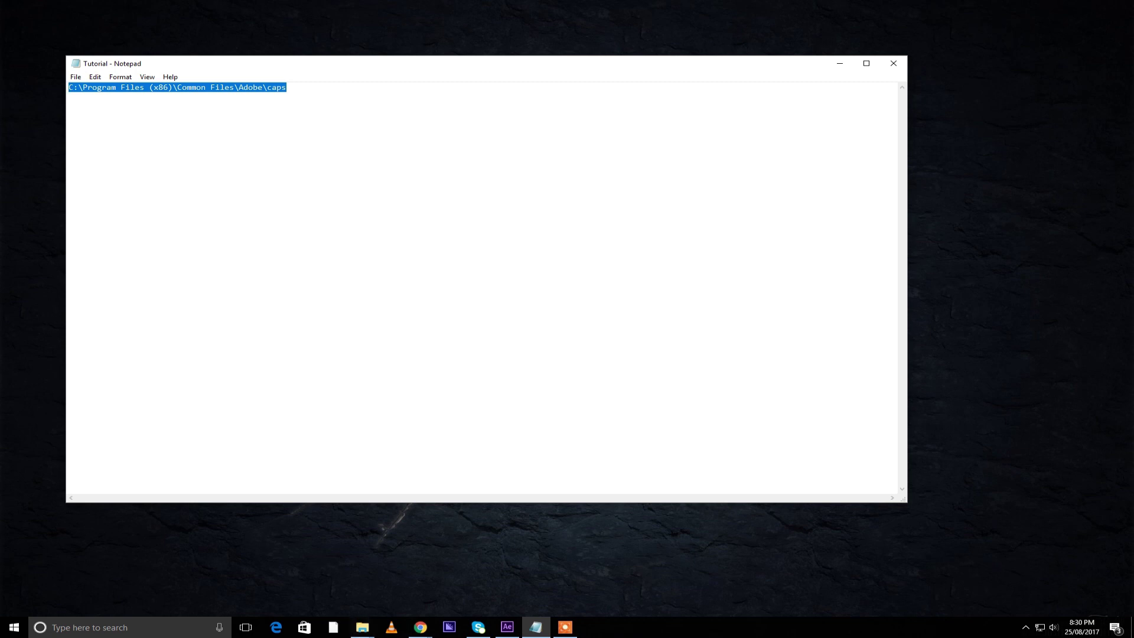
Step: In File Explorer, go to the pasted path C:\Program Files (x86)\Common Files\Adobe\caps
click(363, 627)
click(291, 575)
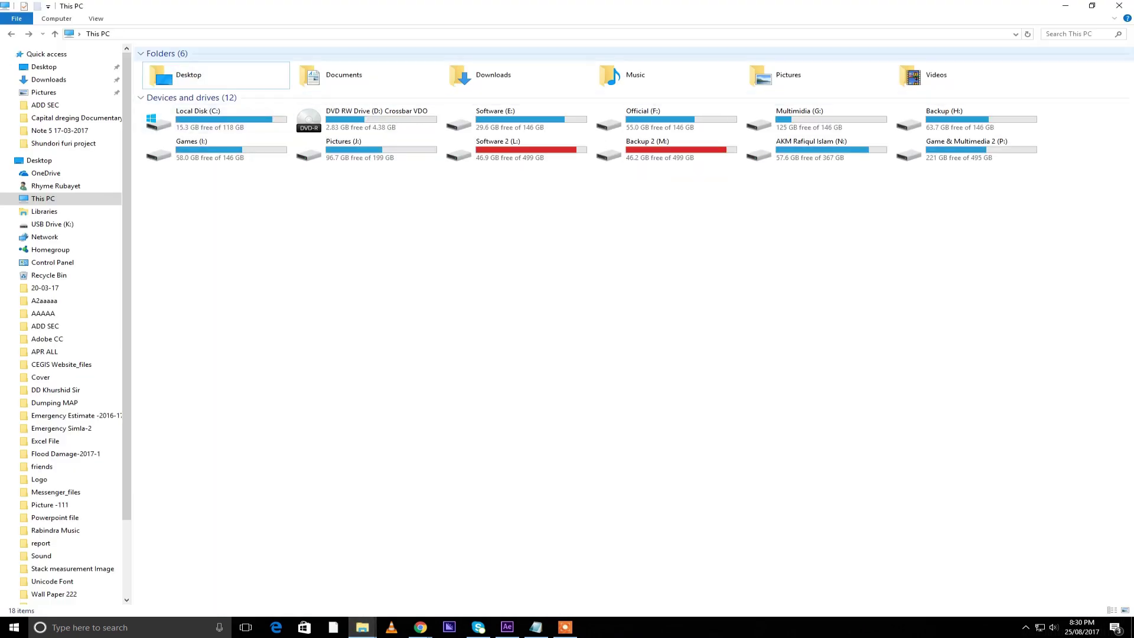
key(alt+d)
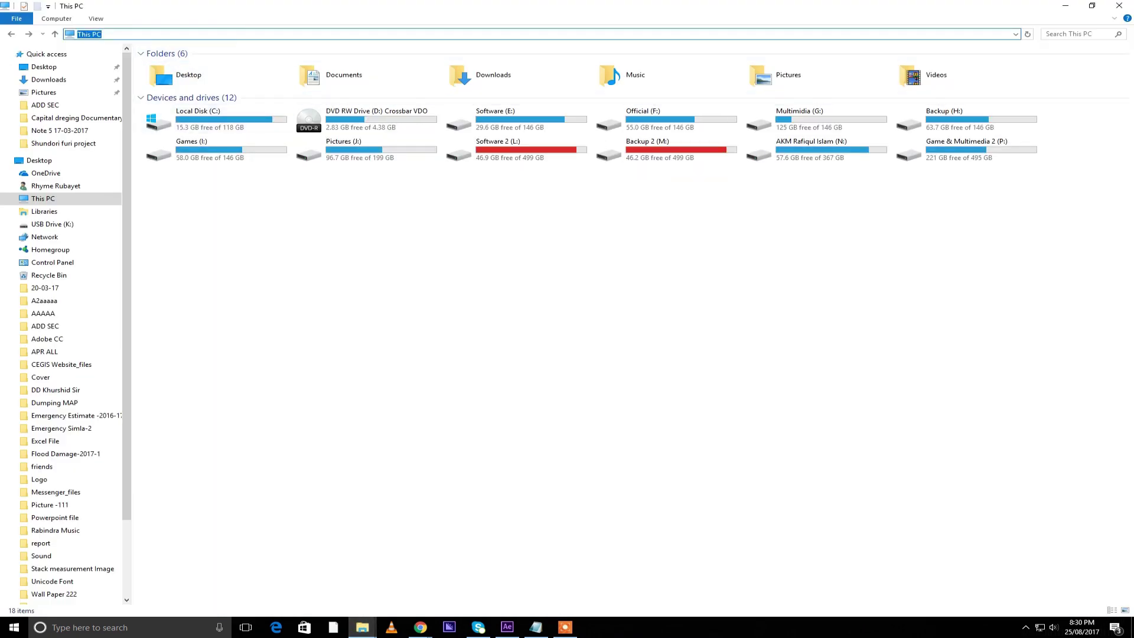
key(ctrl+v)
key(Return)
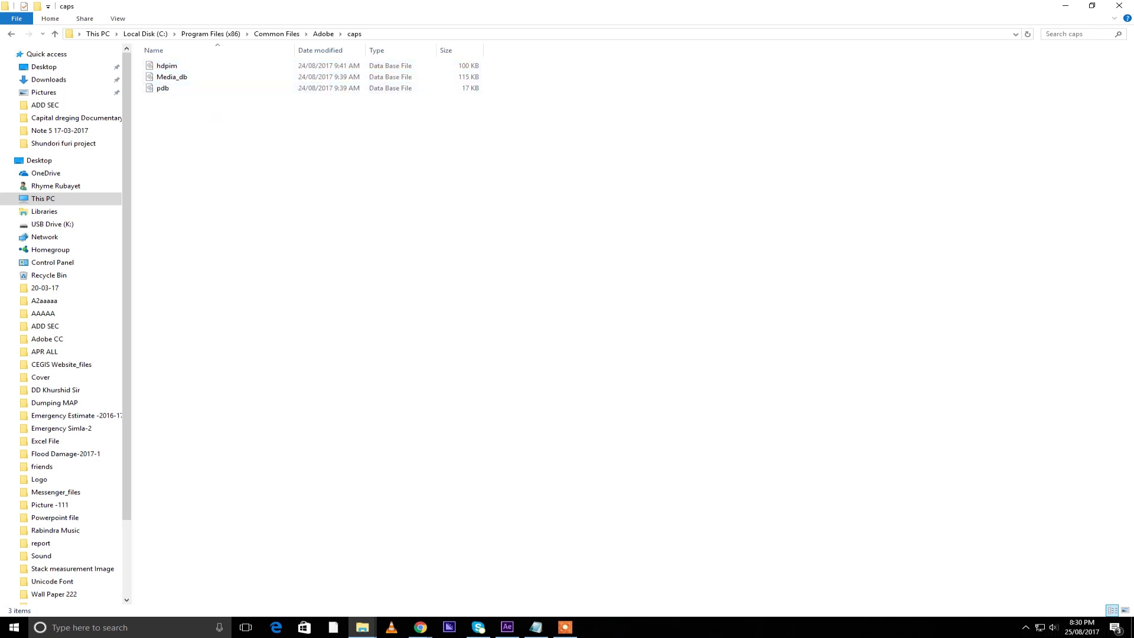
Step: Select hdpim, Media_db and pdb, view their options, then deselect them
drag(234, 241, 407, 62)
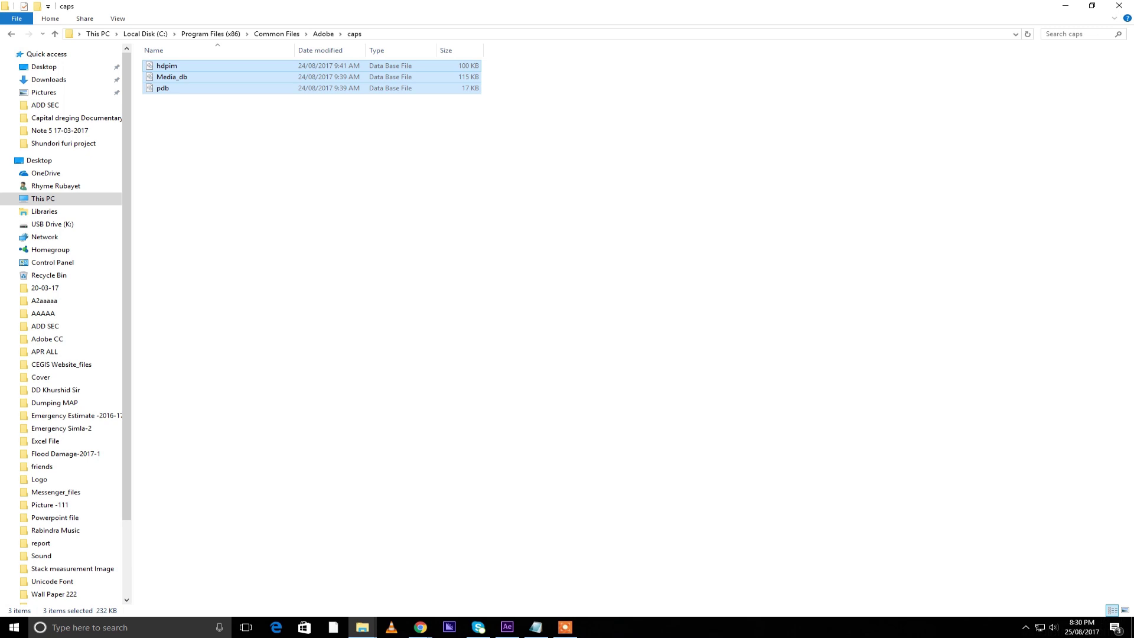
right_click(301, 91)
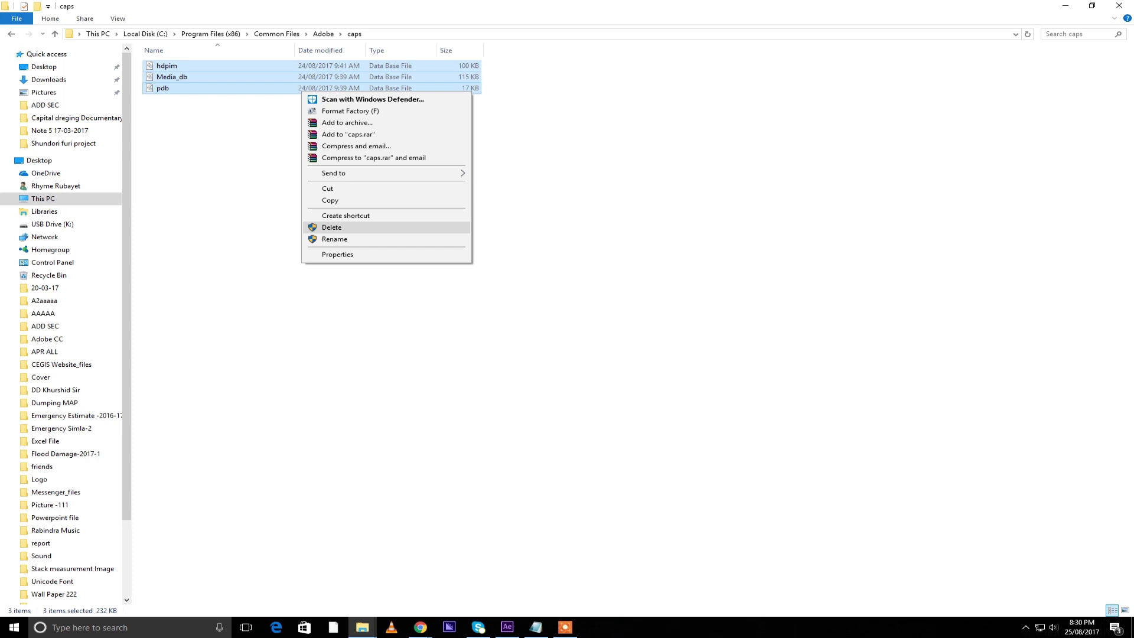
click(879, 399)
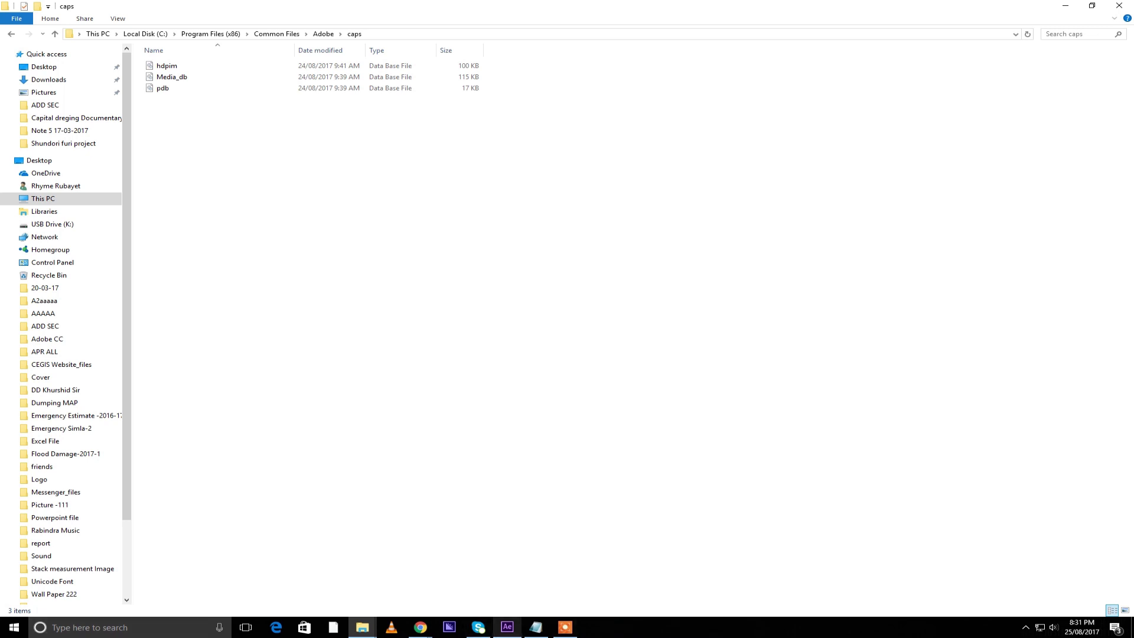
Step: Close the After Effects instance still running from the taskbar
click(507, 626)
right_click(506, 627)
key(Escape)
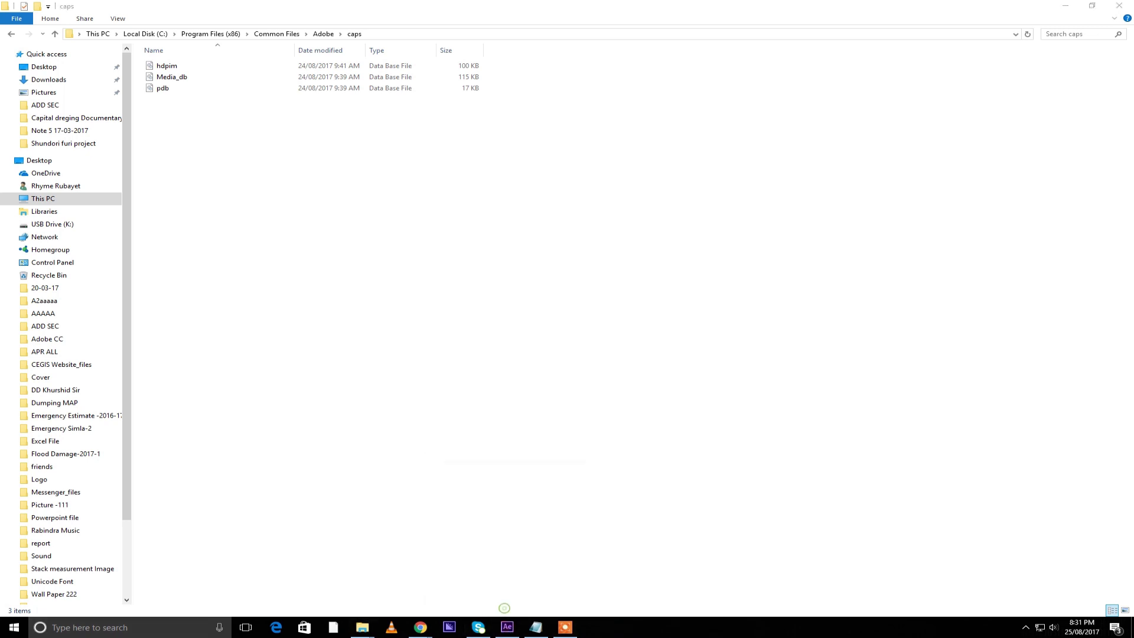
Step: Search for After Effects in Windows search without launching anything
key(super)
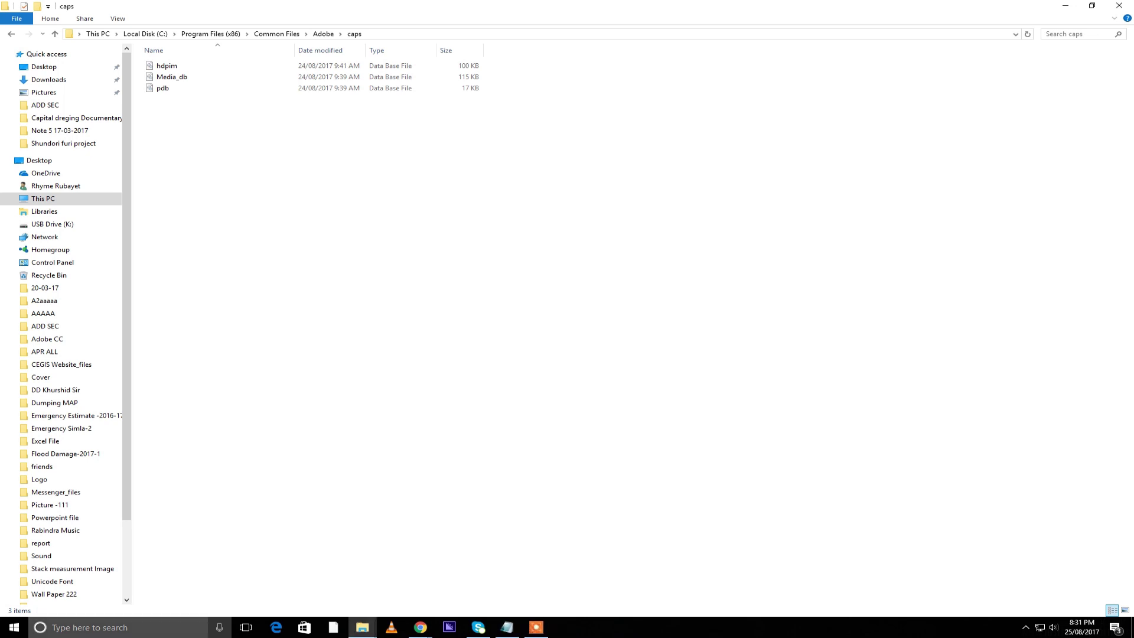
text(FA)
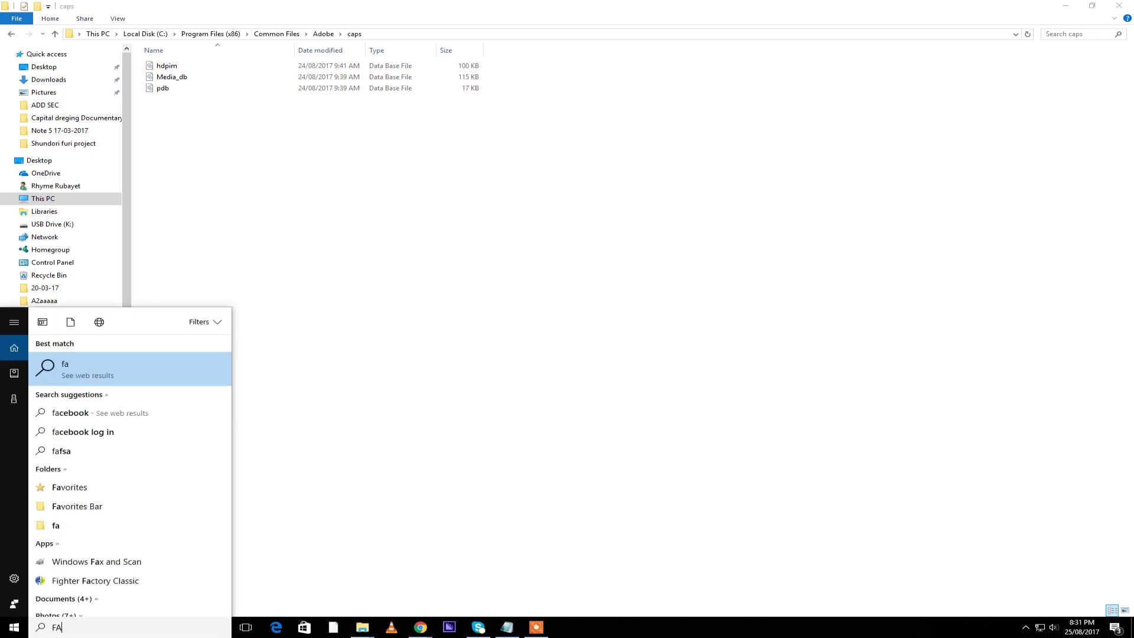
key(BackSpace)
key(BackSpace)
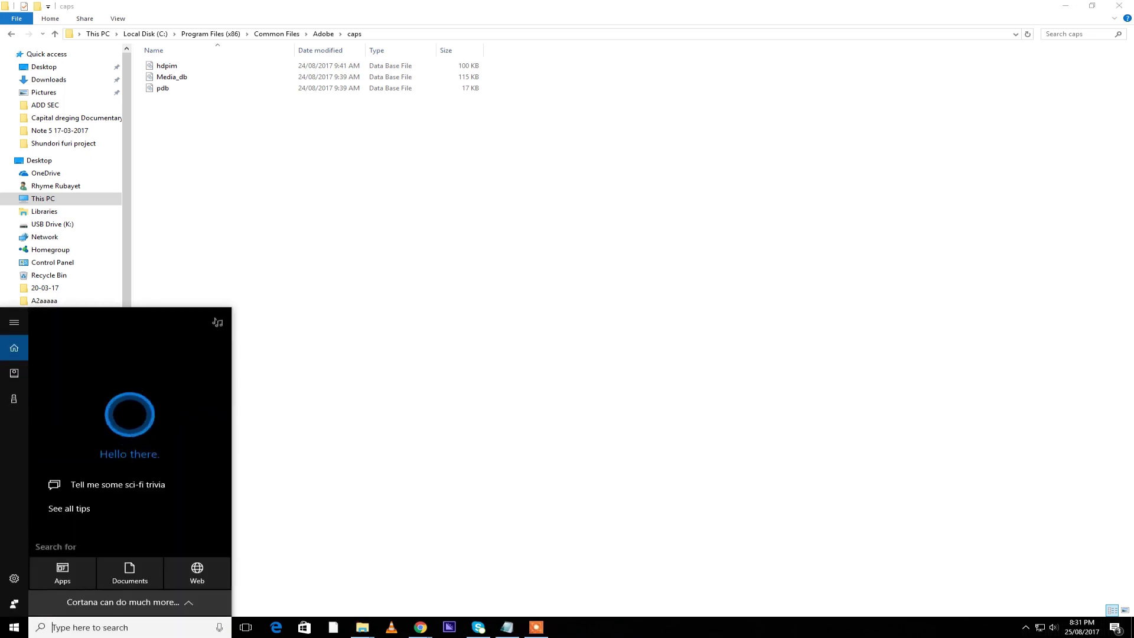
text(Af)
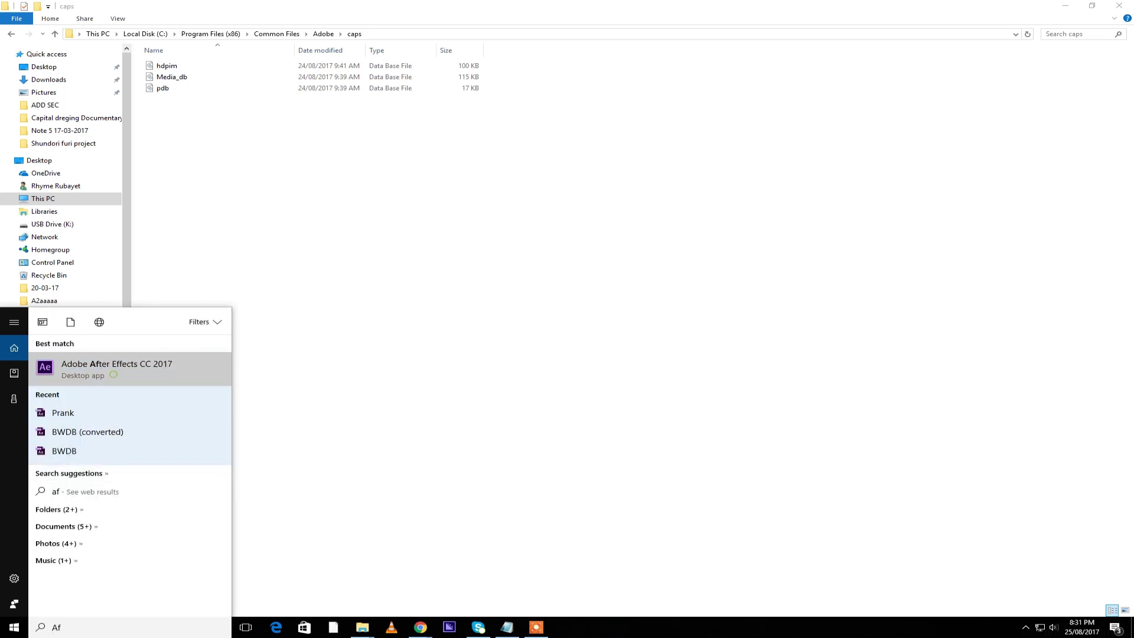
key(Return)
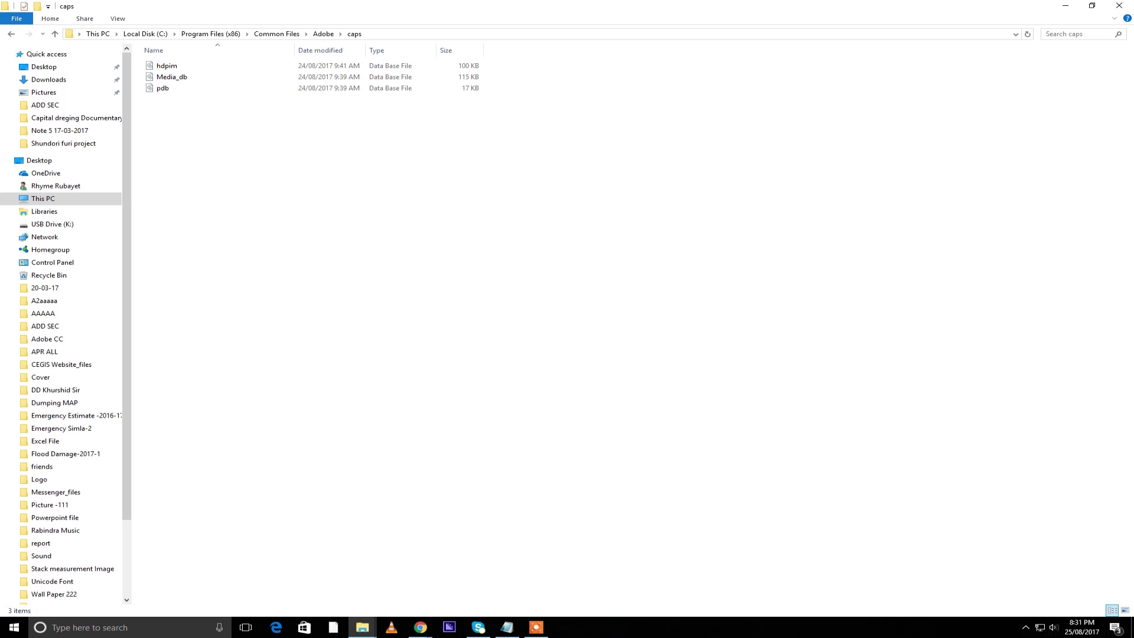
Step: Minimize Explorer and Tutorial, then launch After Effects CC 2017 as administrator
click(1065, 5)
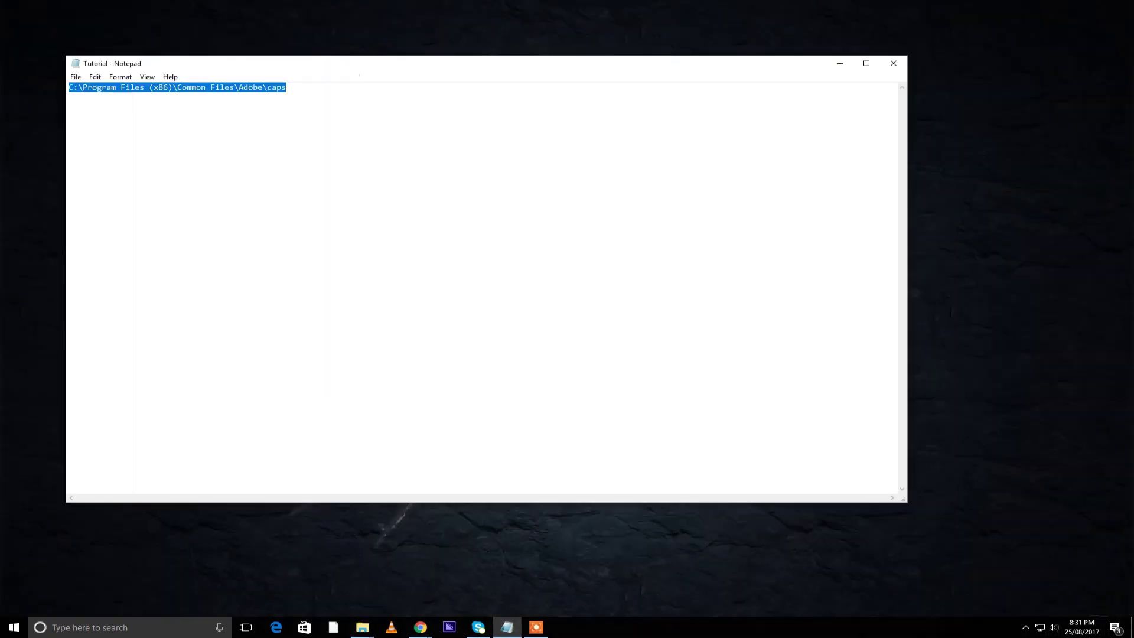
click(840, 63)
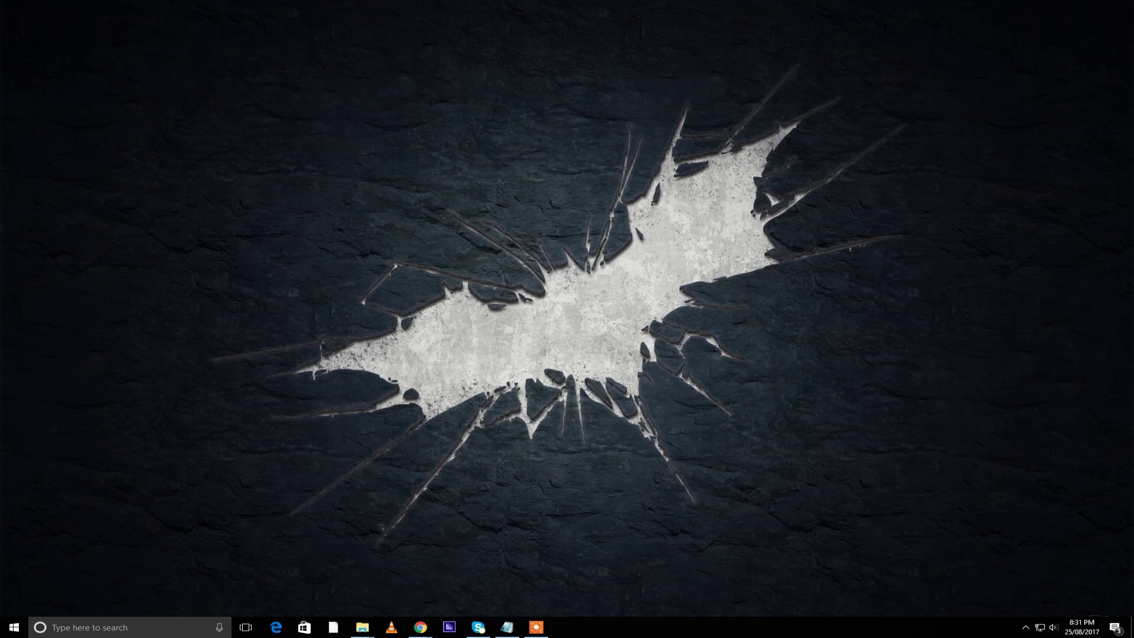
click(89, 627)
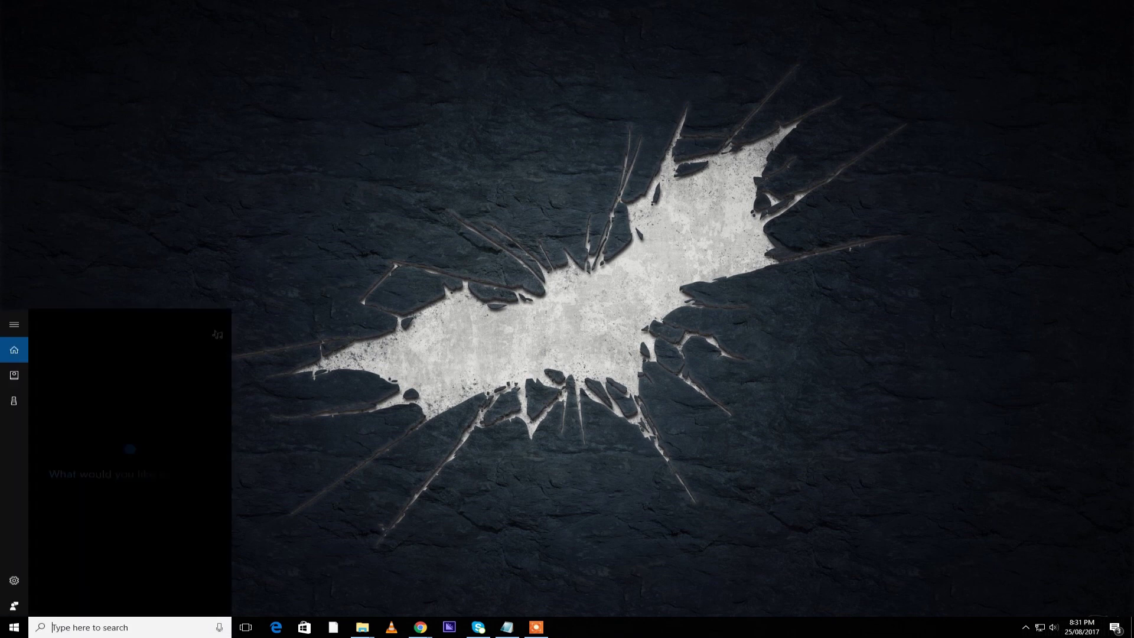
text(Af)
right_click(118, 376)
click(147, 386)
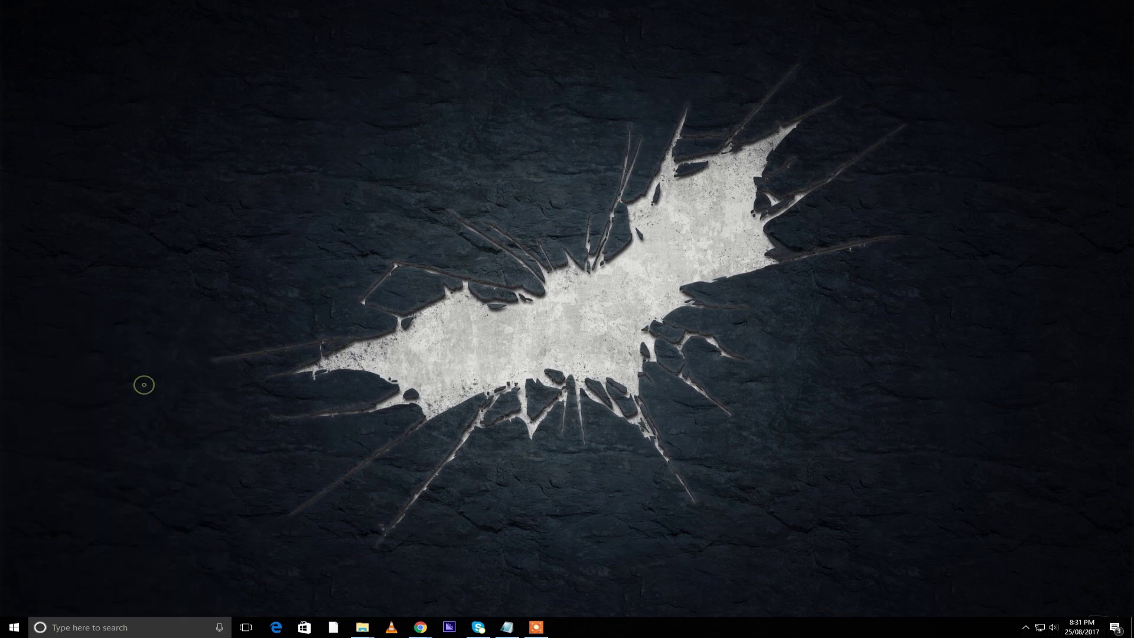
click(501, 385)
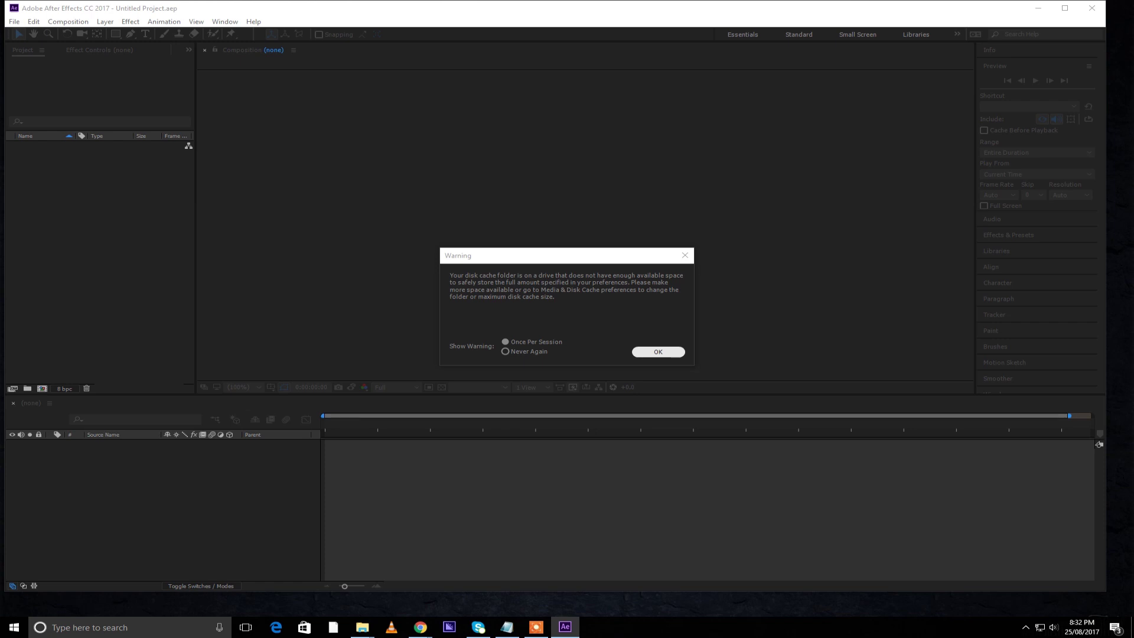
click(656, 350)
click(657, 352)
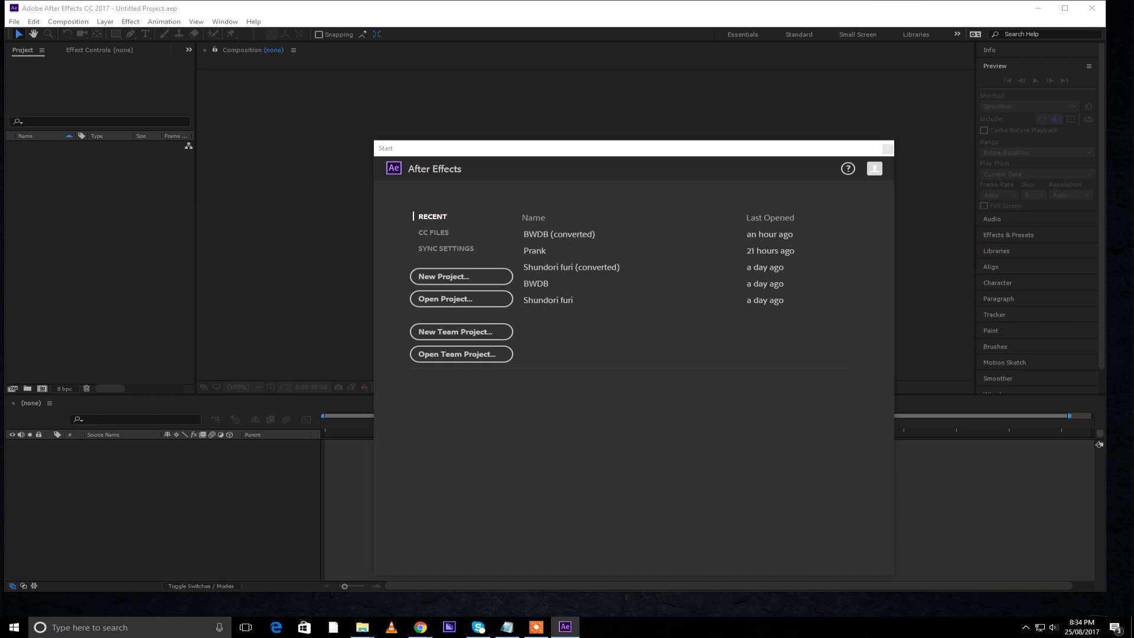
Step: Switch to the Creative BD YouTube channel in Chrome and dismiss the Facebook notification
click(420, 627)
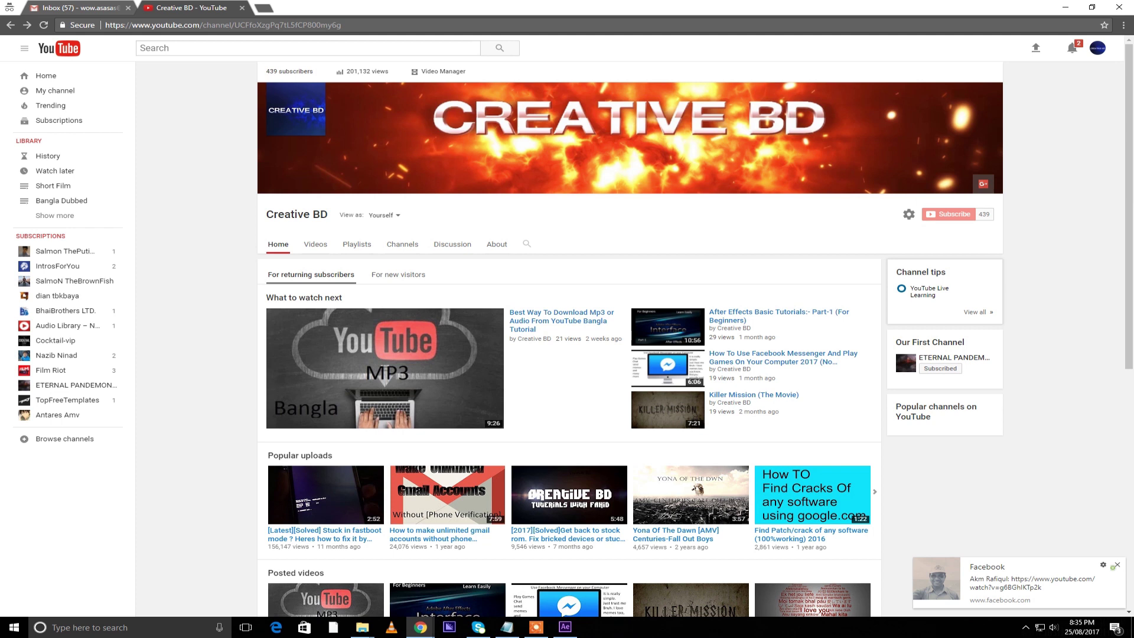
click(1116, 565)
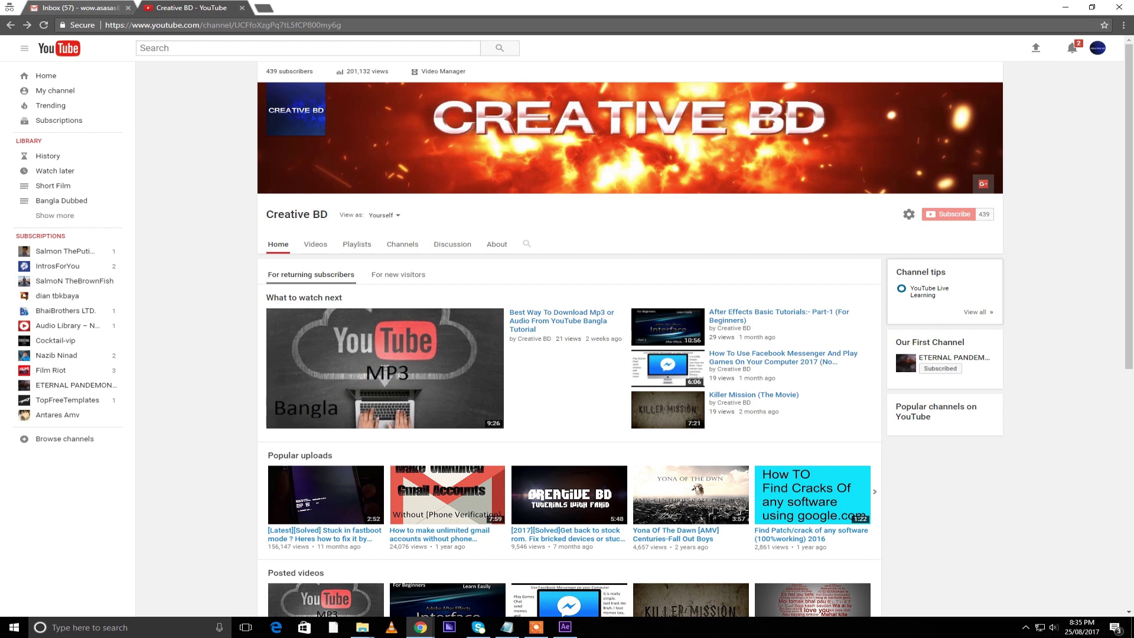